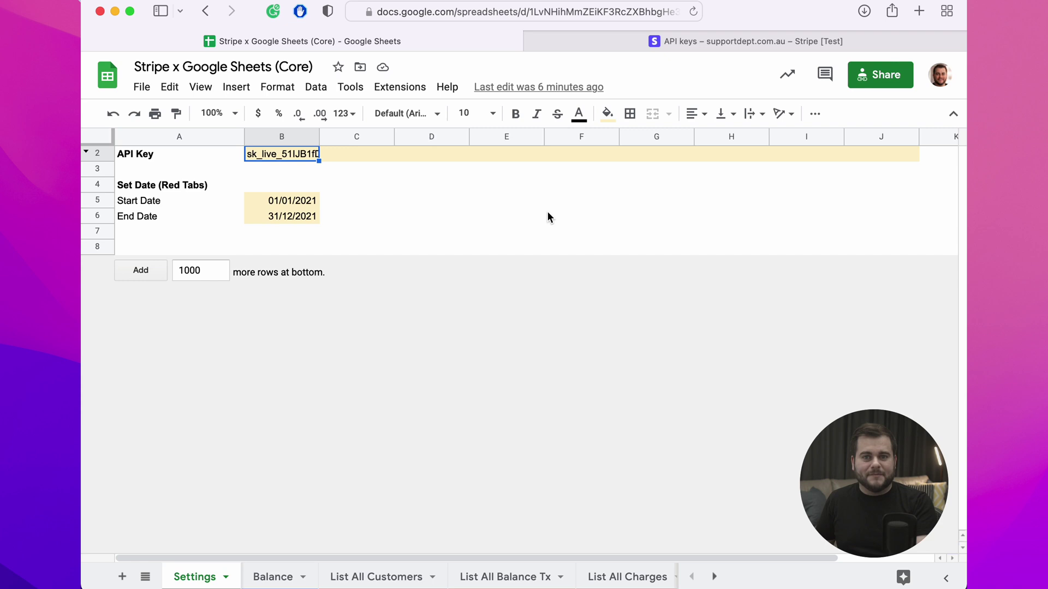
Switch to the Stripe tab to view the test-mode API keys page
{"action": "left_click", "coordinate": [705, 45]}
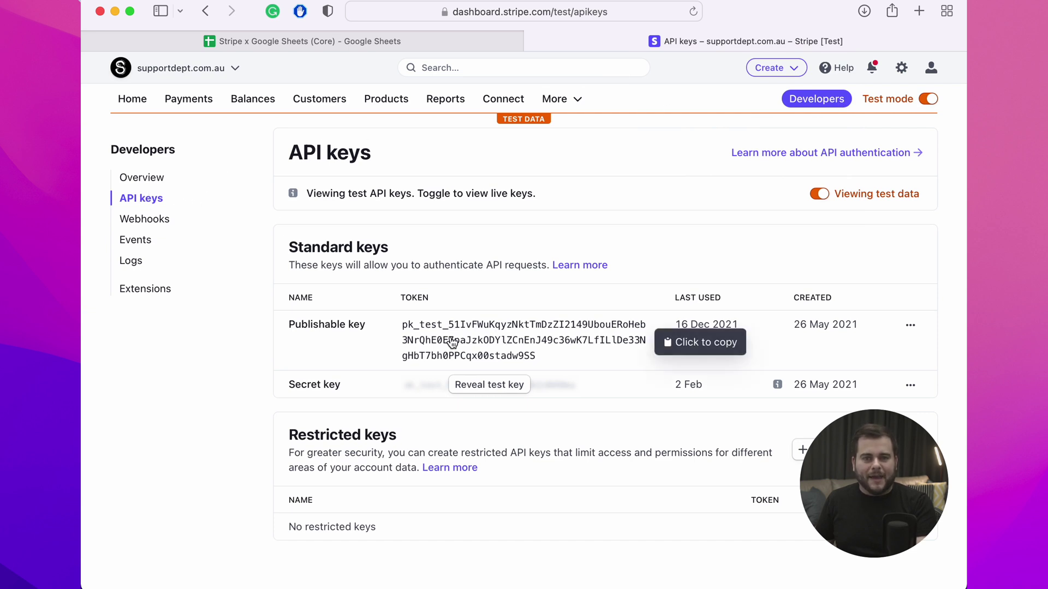
Switch back to the Stripe workbook's Settings sheet with the API key and 2021 date range
{"action": "left_click", "coordinate": [349, 48]}
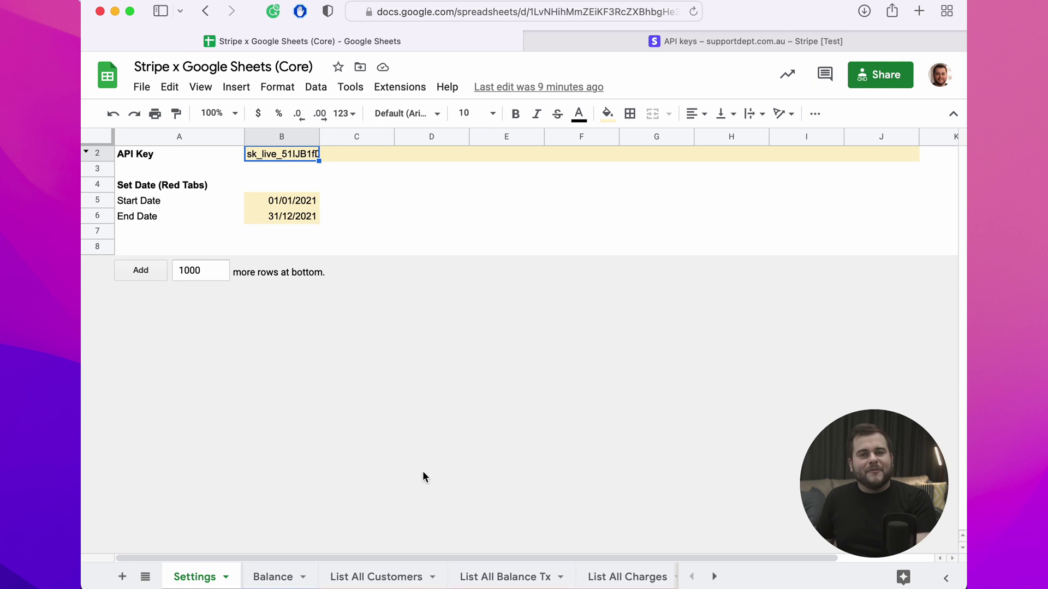
Switch to the 'List All Customers' sheet showing customers pulled for 2021
{"action": "left_click", "coordinate": [381, 576]}
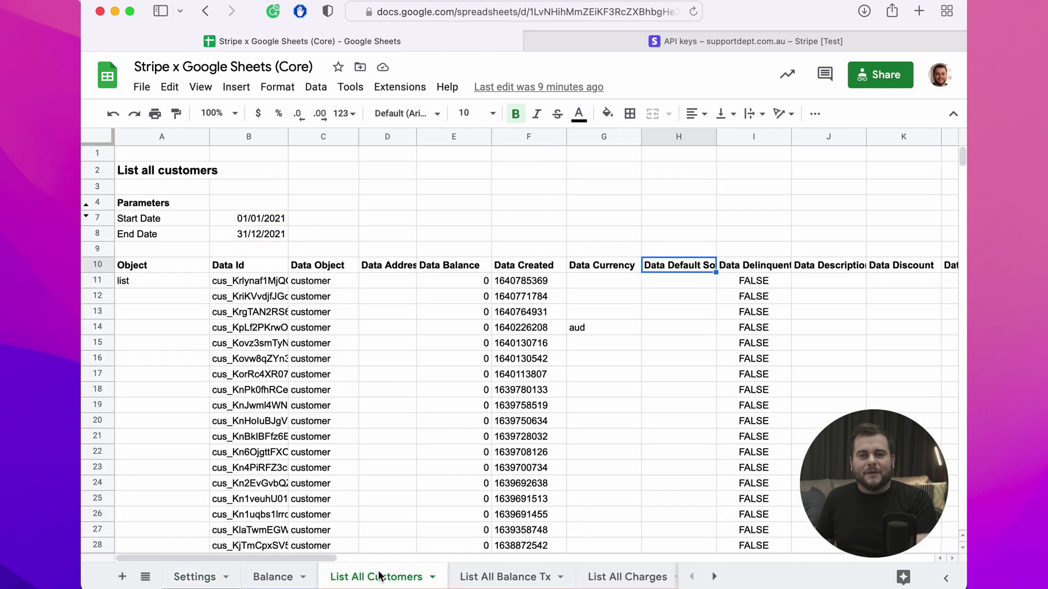